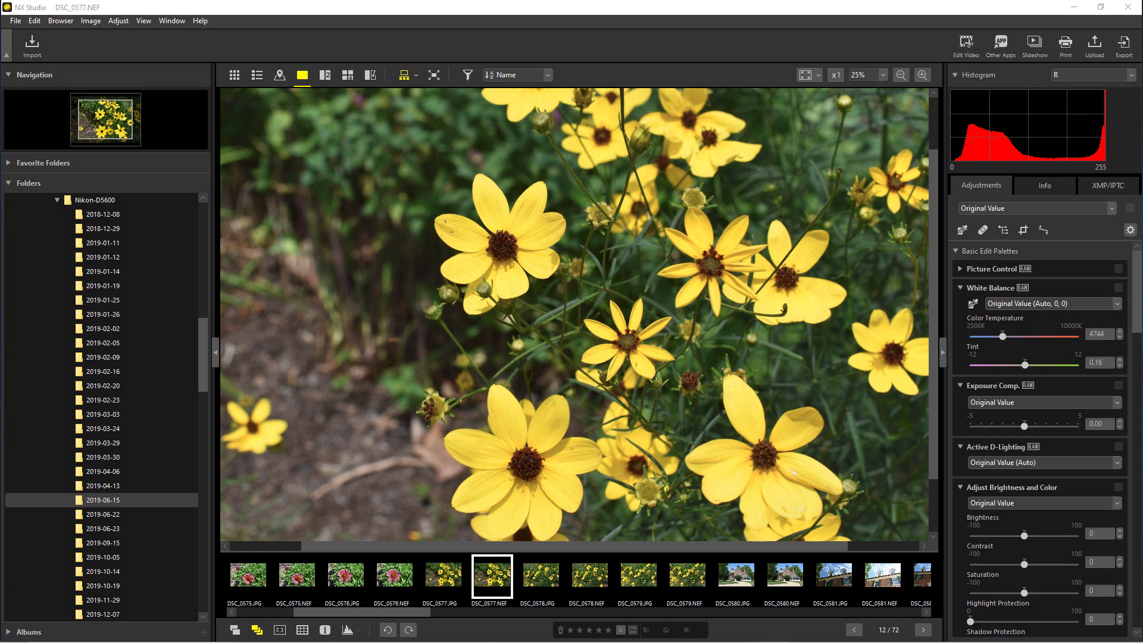
Open DSC_0572.xmp from the 2019-06-15 folder in Notepad and move the window left.
key(alt+Tab)
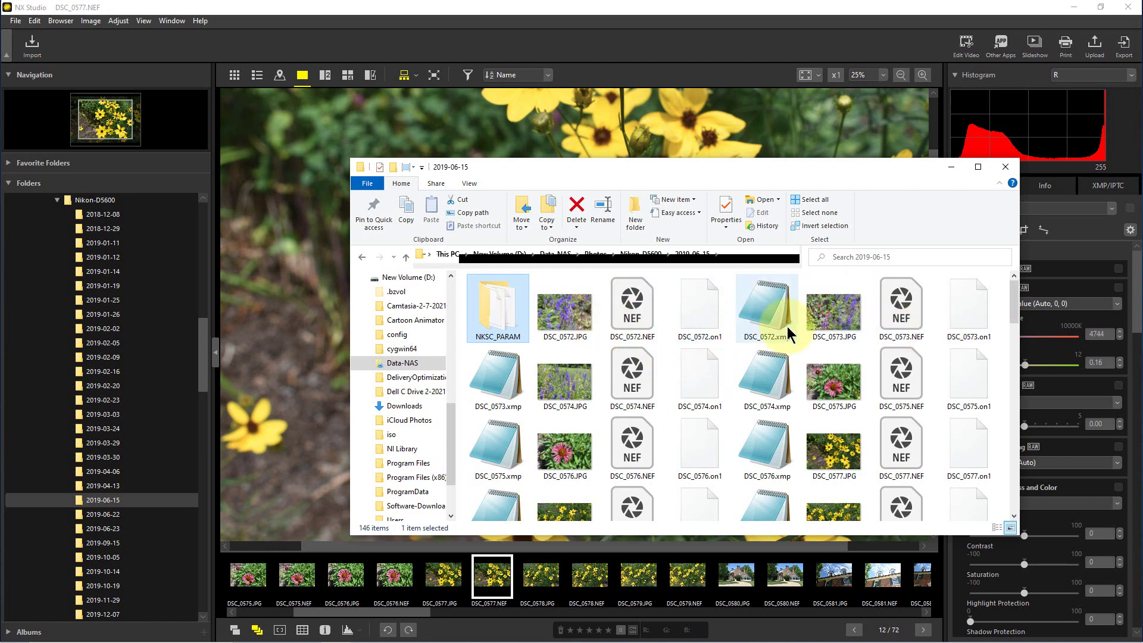
click(776, 309)
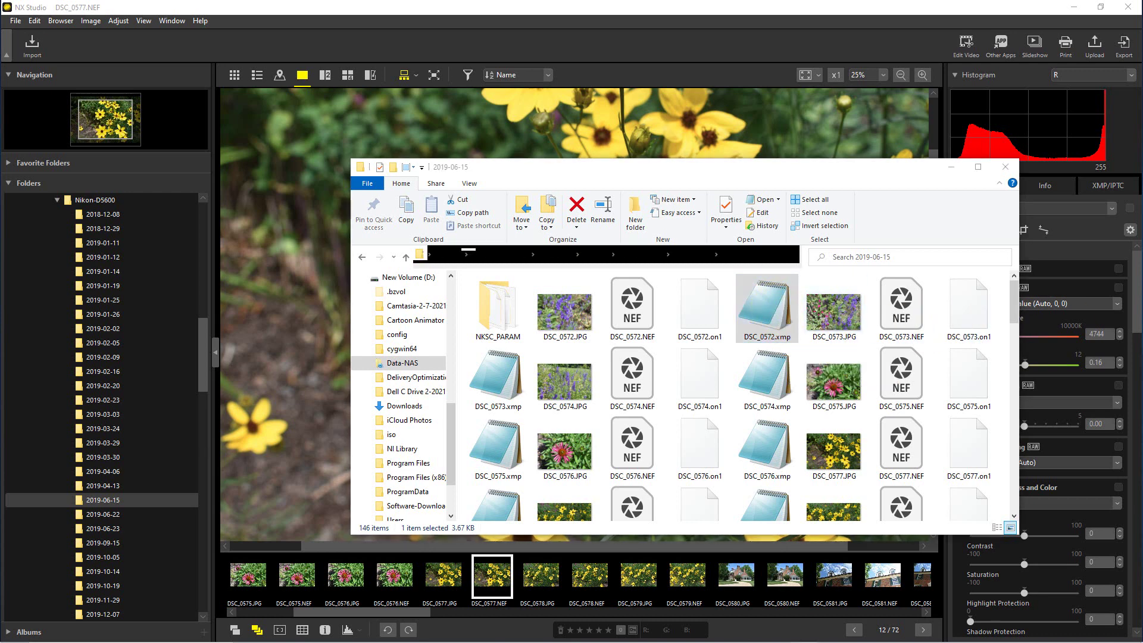
drag(767, 119, 530, 123)
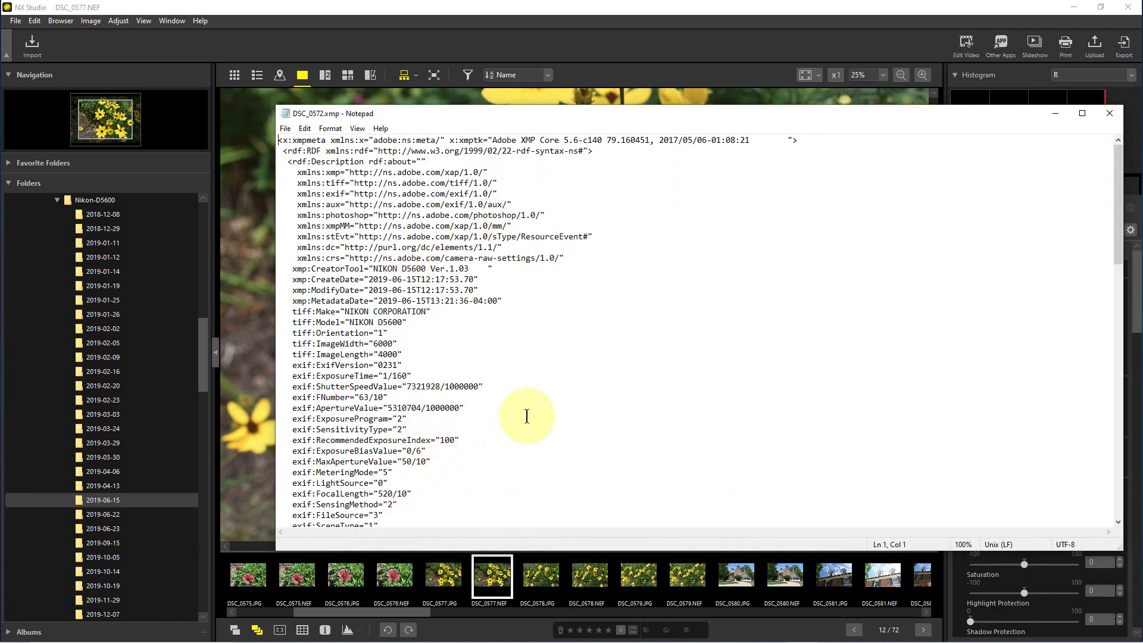
Scroll through the DSC_0572.xmp XMP metadata, then close Notepad.
scroll(547, 403, down, 2)
scroll(546, 403, down, 15)
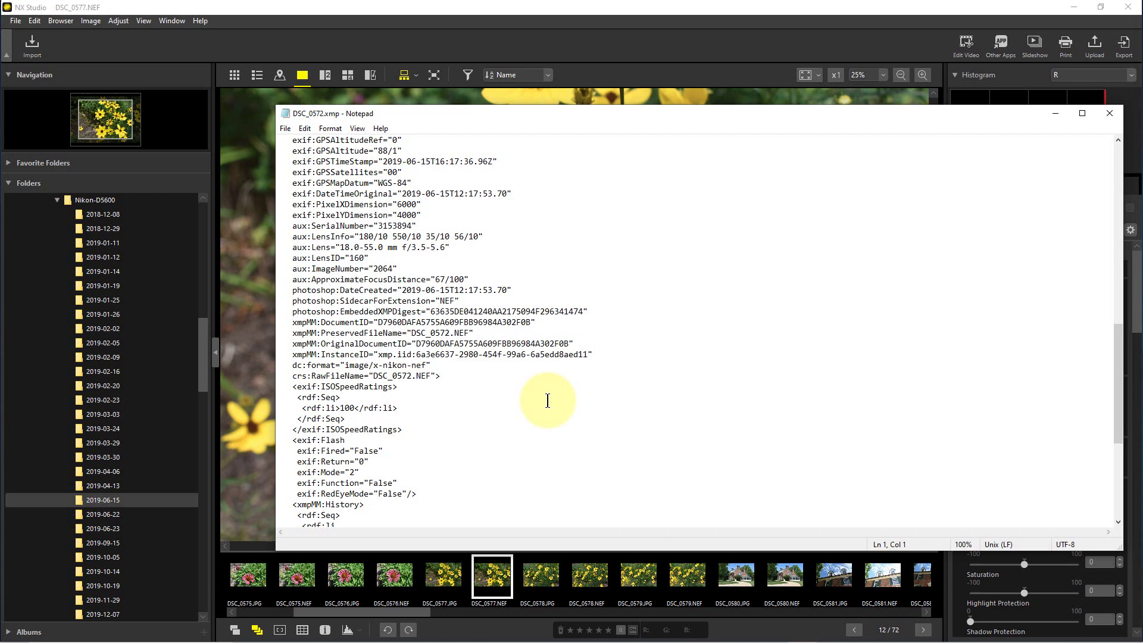
click(1109, 113)
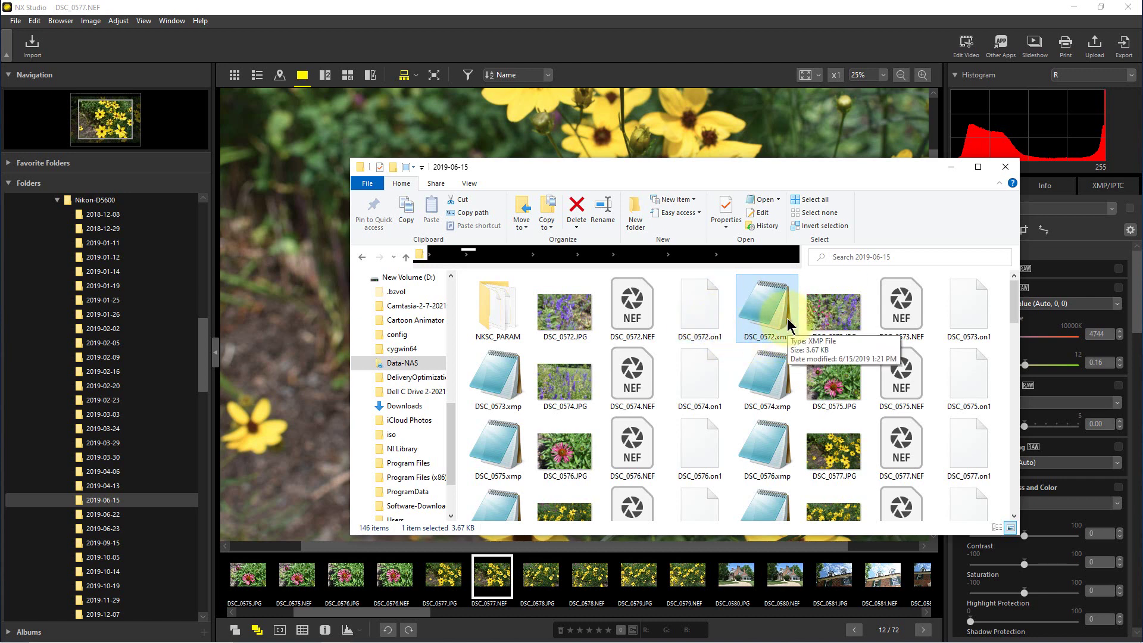
Enter the NKSC_PARAM folder and open DSC_0578.NEF.nksc with Notepad.
click(695, 327)
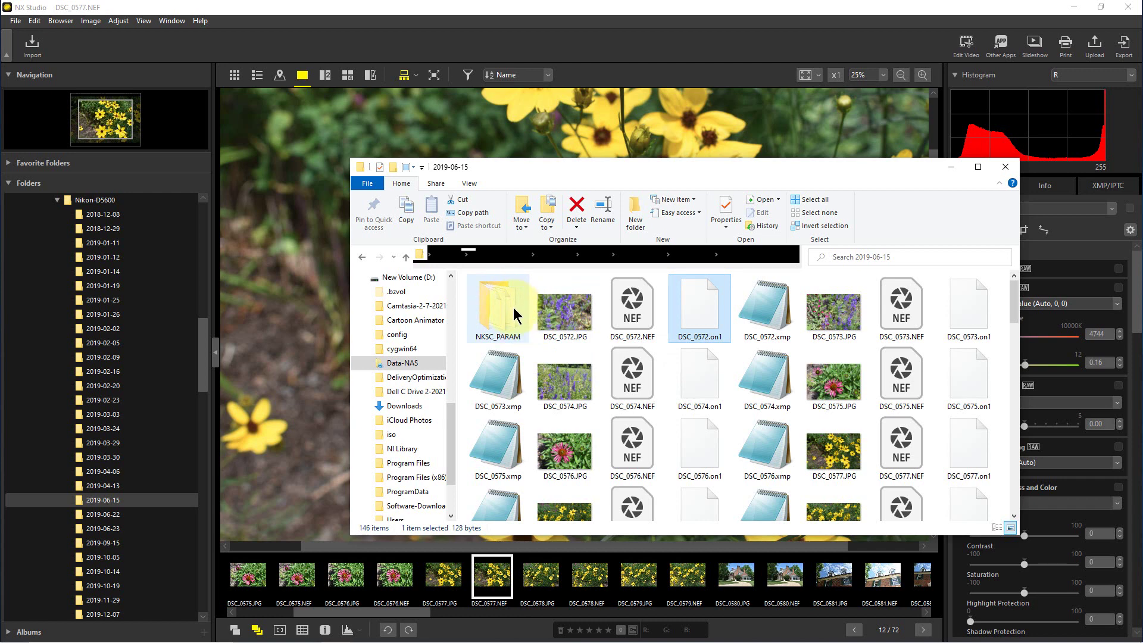
mouse_move(513, 311)
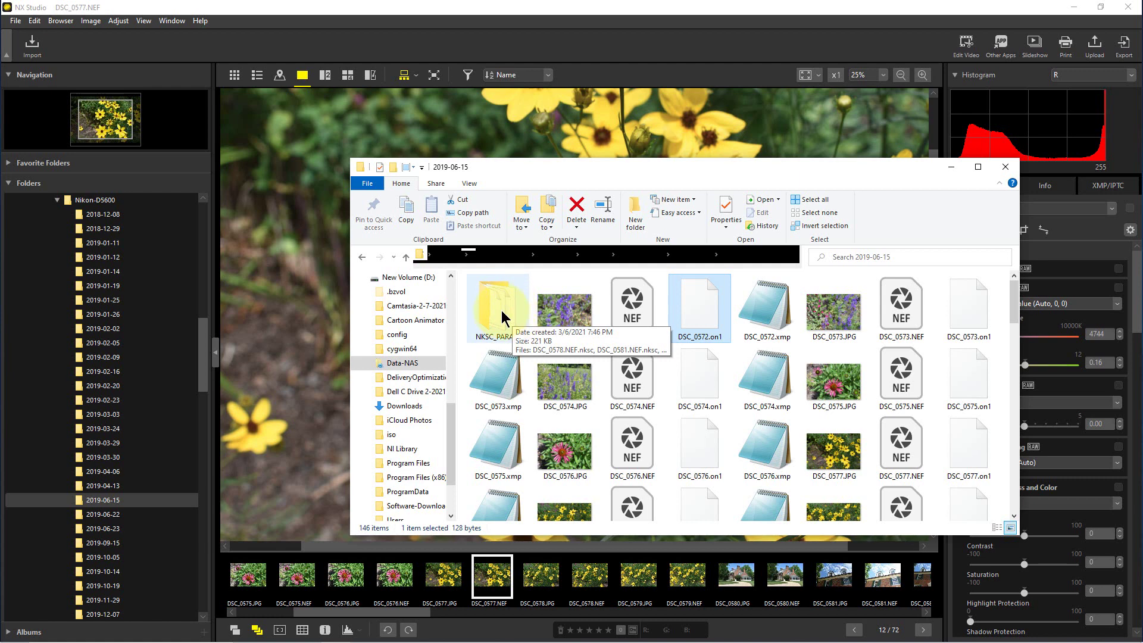
double_click(502, 310)
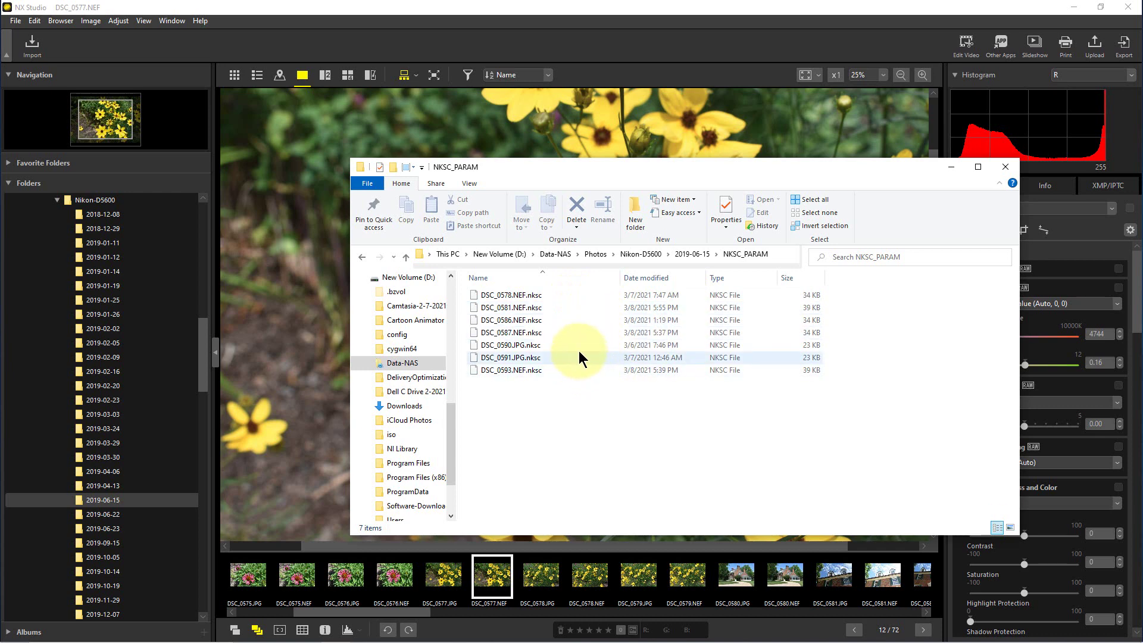
right_click(567, 293)
right_click(557, 293)
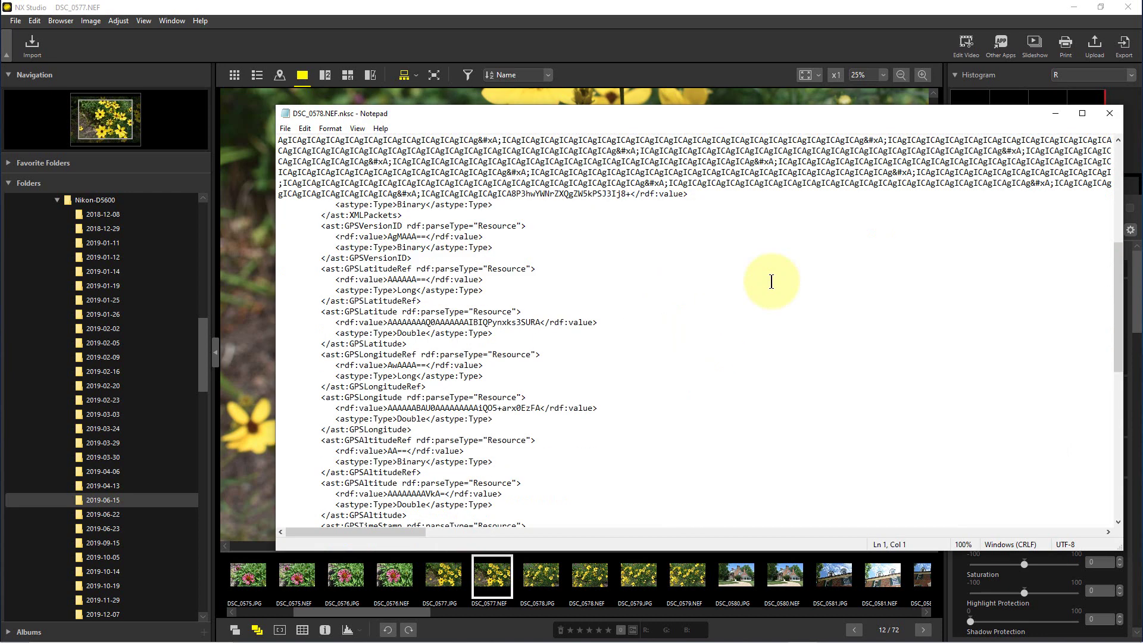
scroll(772, 281, down, 10)
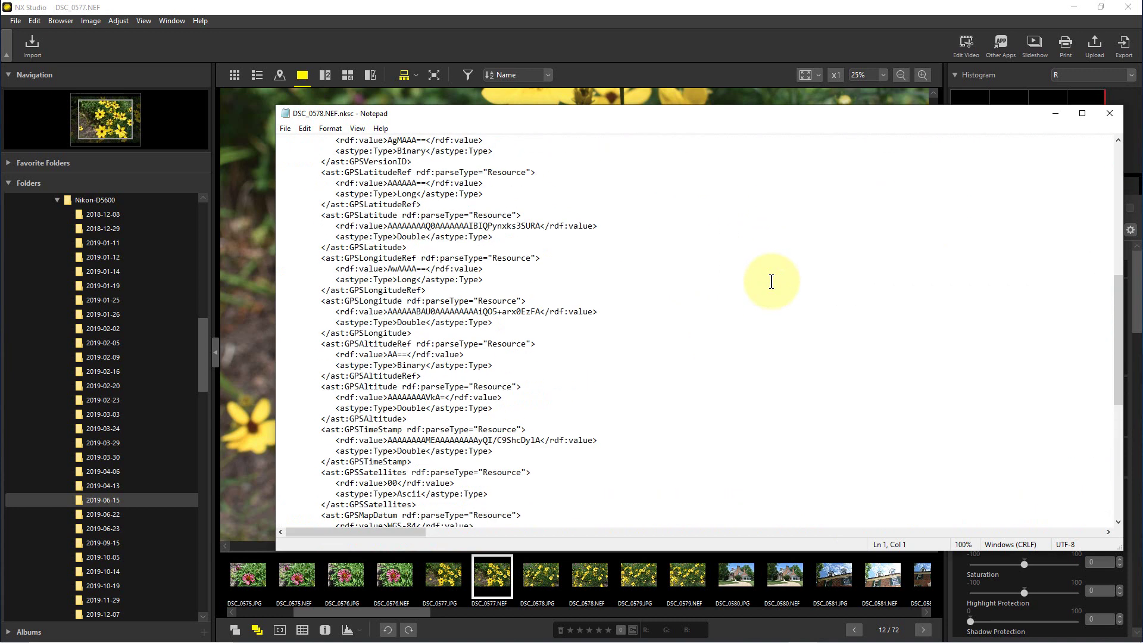
Review the XML GPS entries in DSC_0578.NEF.nksc, then close Notepad.
scroll(772, 282, up, 12)
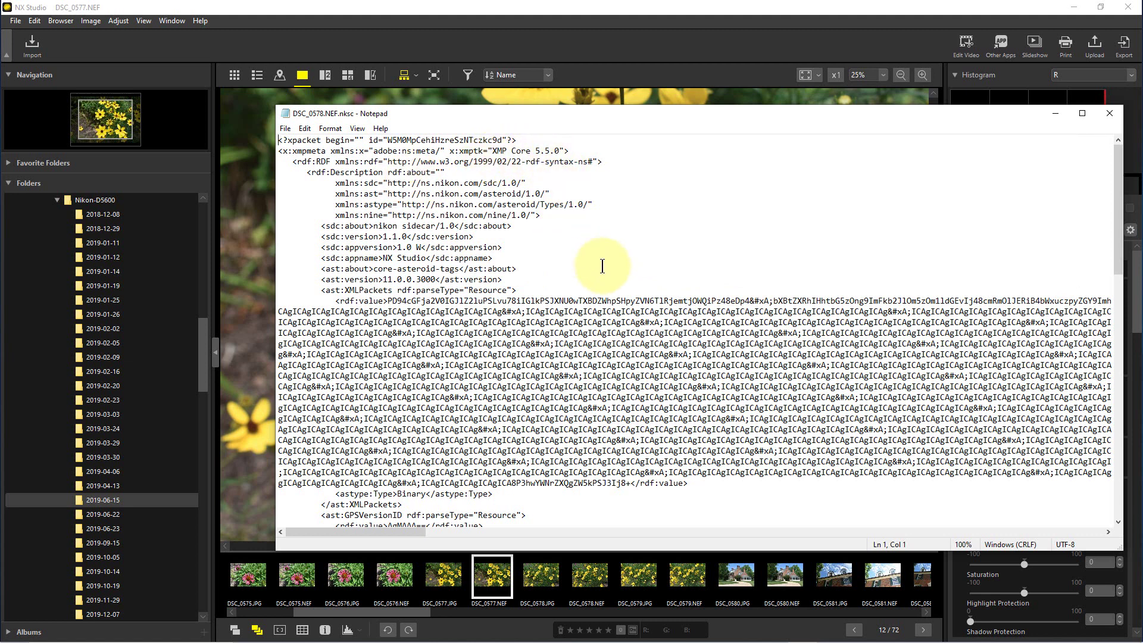
scroll(602, 264, down, 4)
scroll(602, 263, down, 9)
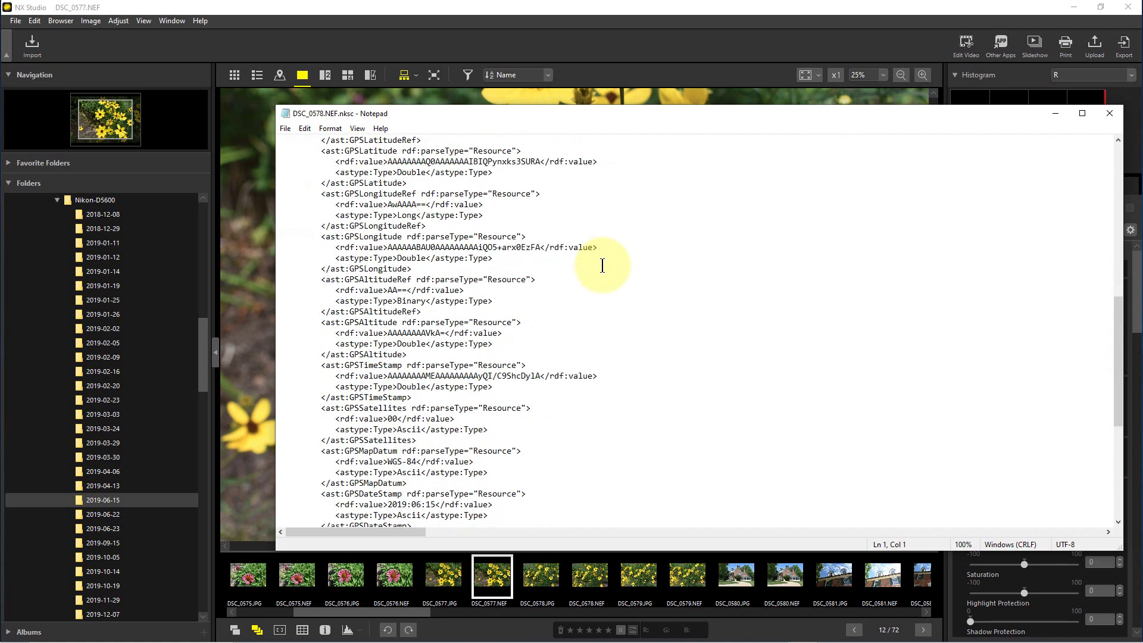
scroll(602, 266, up, 6)
scroll(602, 264, up, 7)
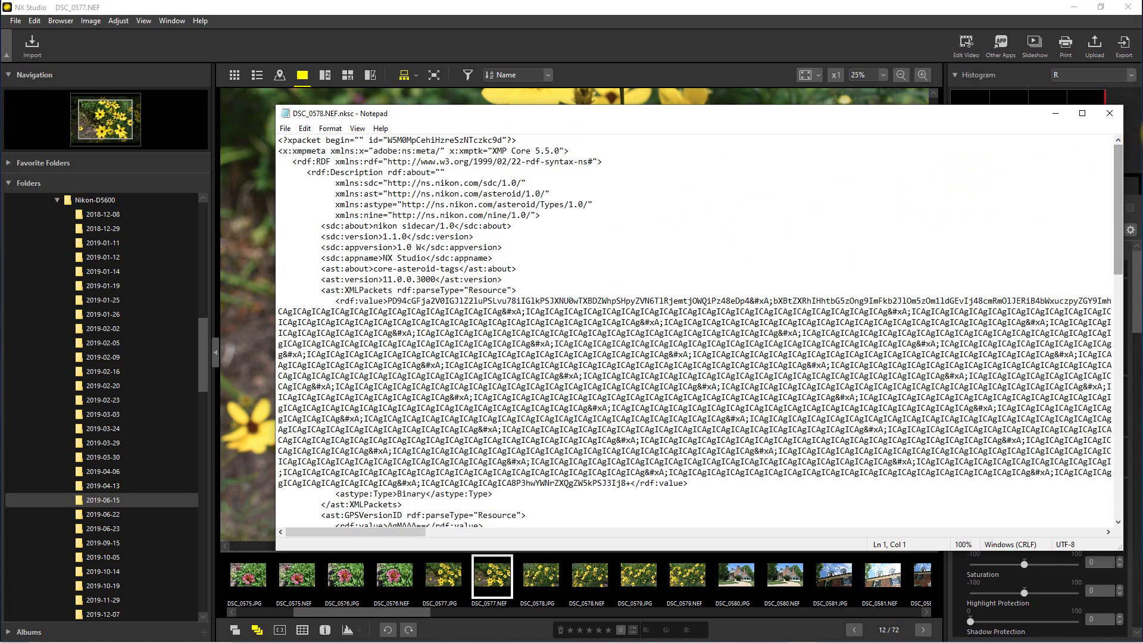
click(1109, 116)
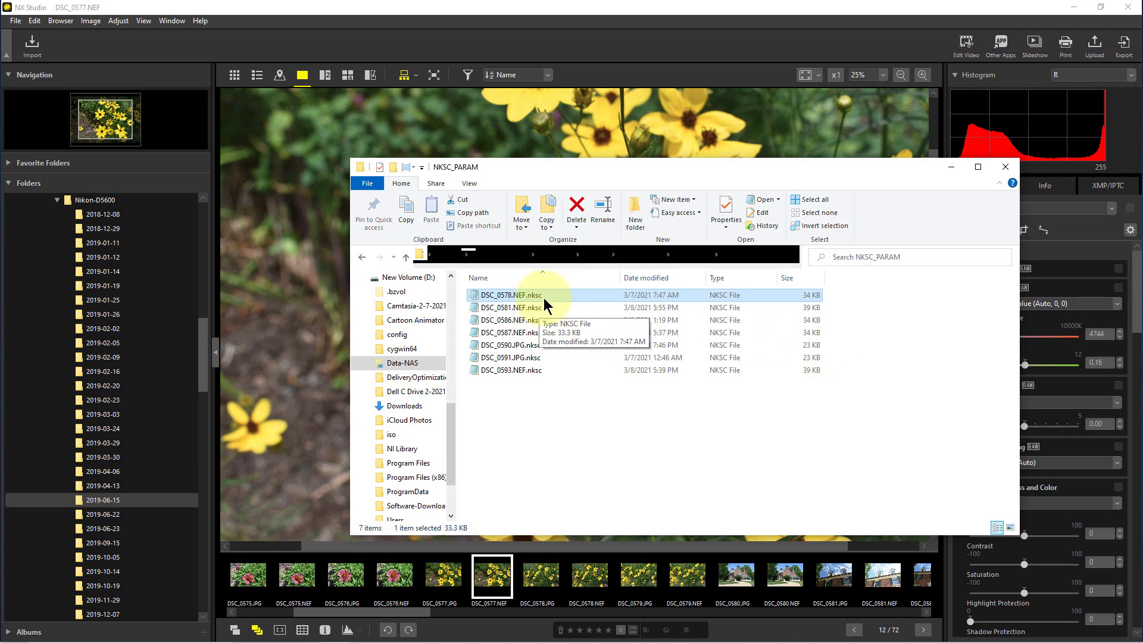
Close the NKSC_PARAM File Explorer window with Alt+F4 to return to NX Studio.
key(alt+F4)
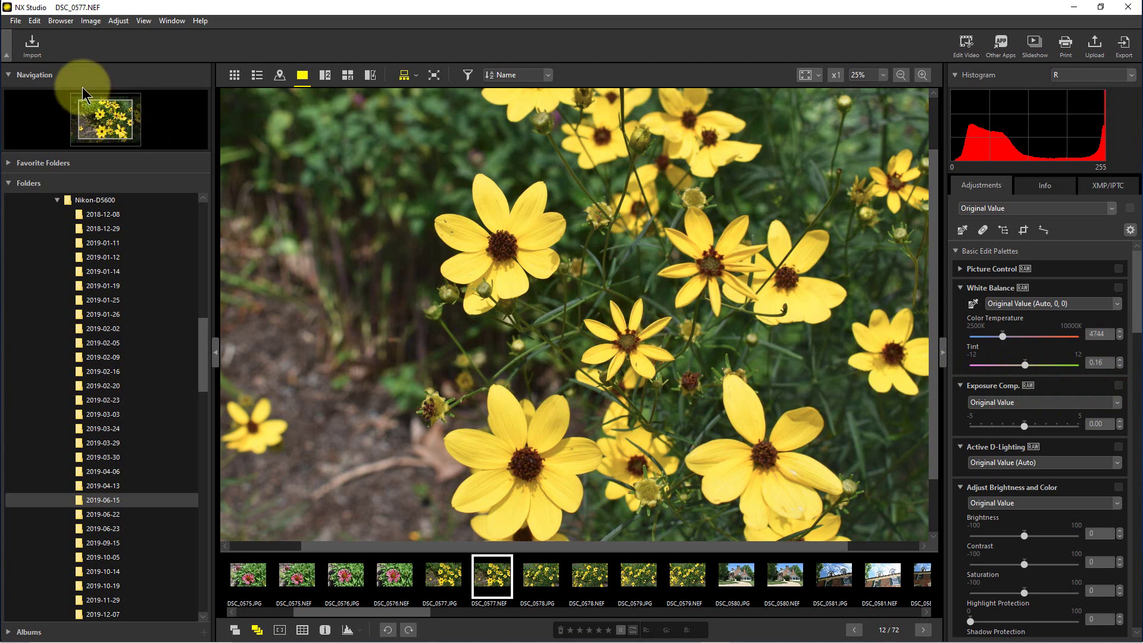
click(34, 20)
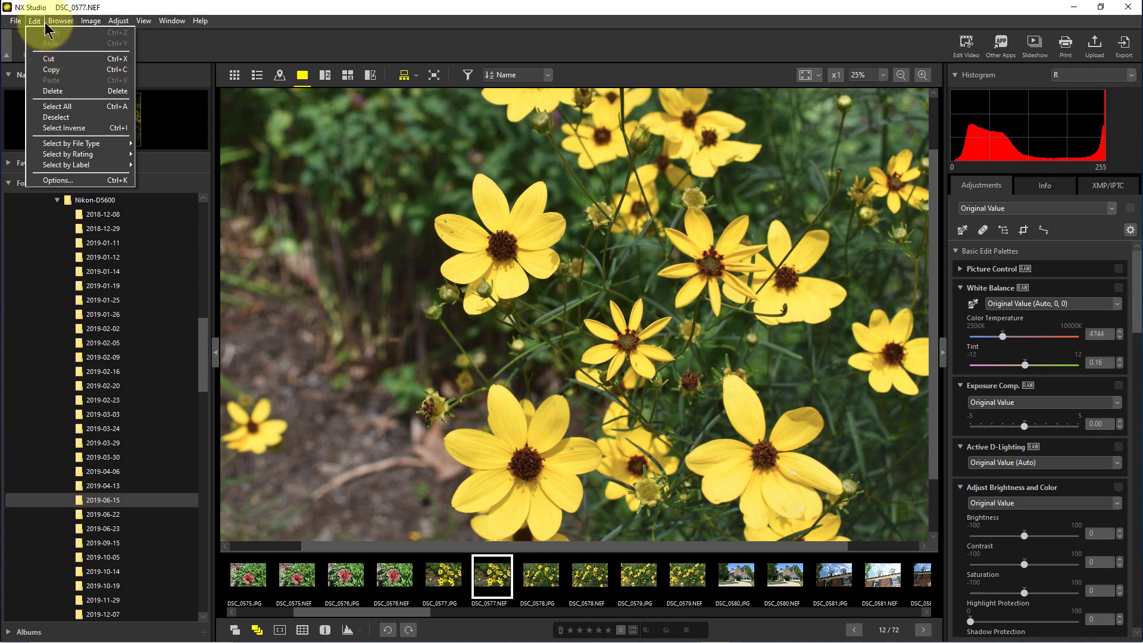
click(34, 20)
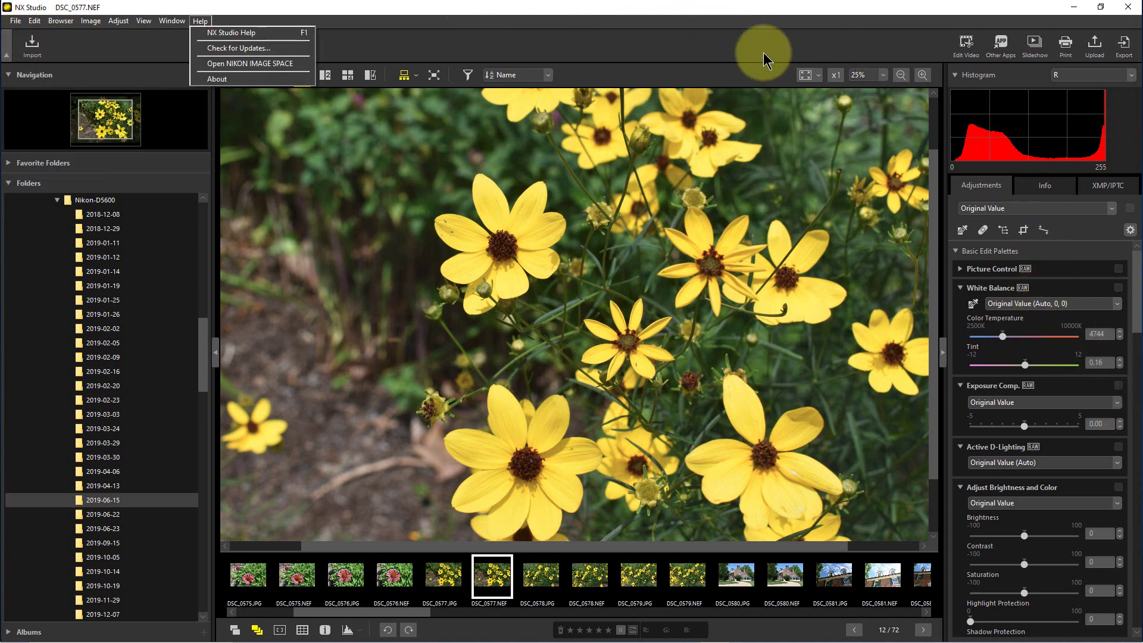
click(779, 34)
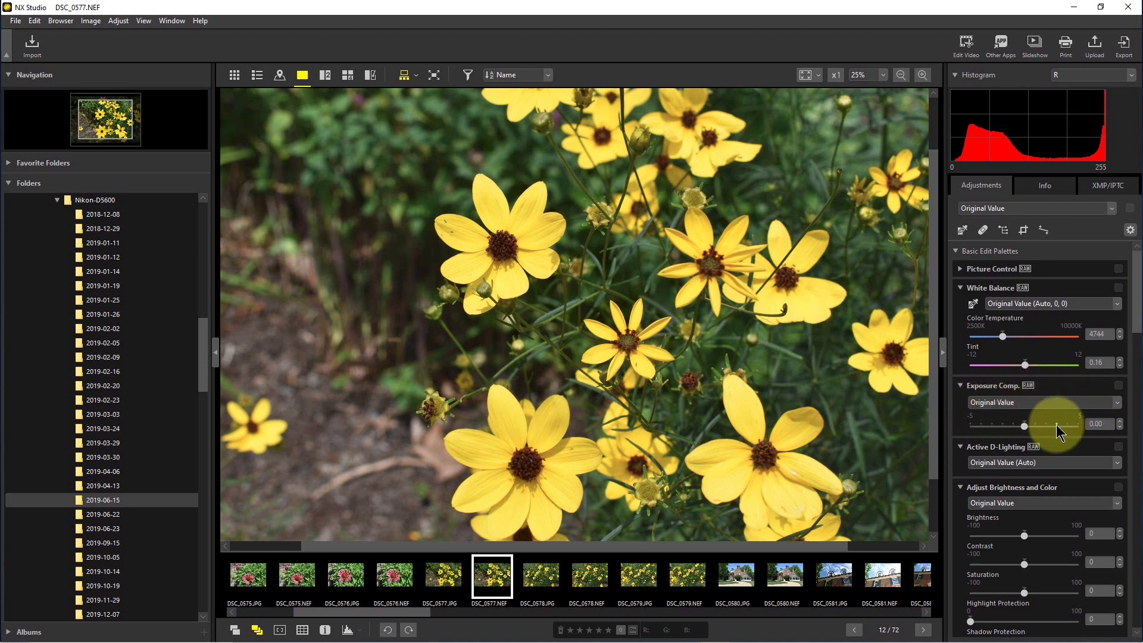
Raise Exposure Comp. to +1 EV, then revert it to Original Value (0.00).
click(1035, 425)
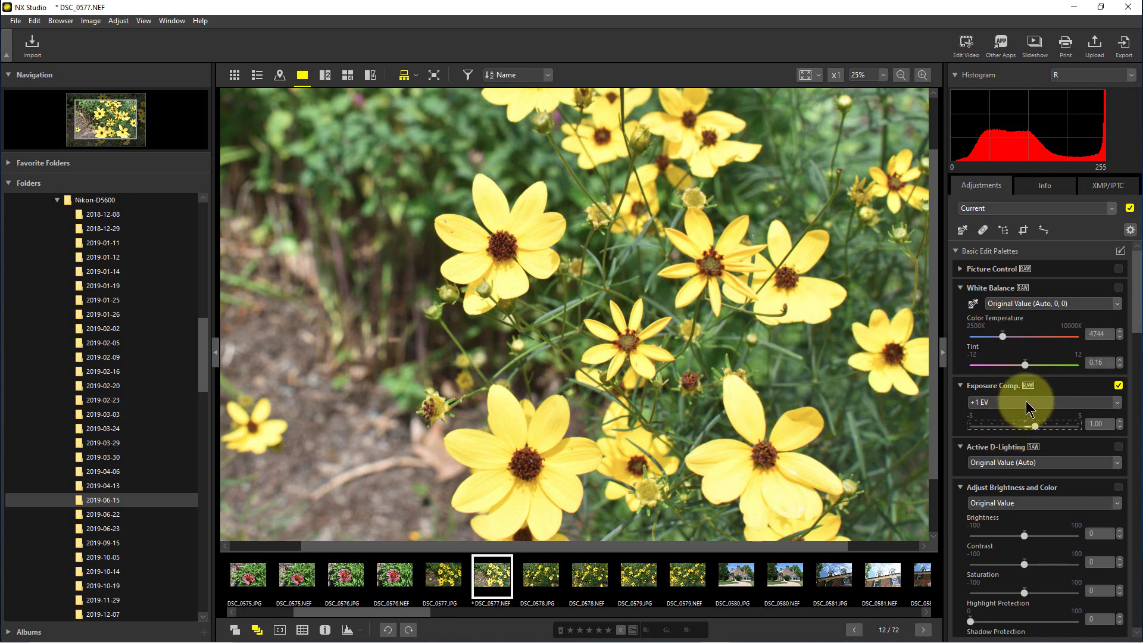
click(1027, 403)
click(1027, 419)
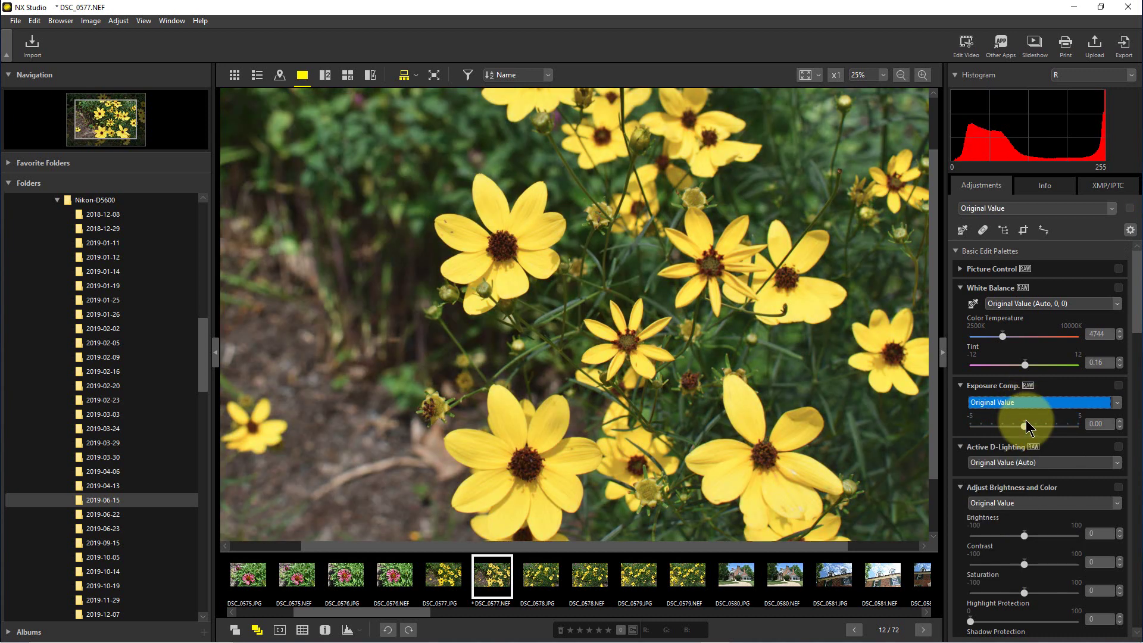
key(shift+Tab)
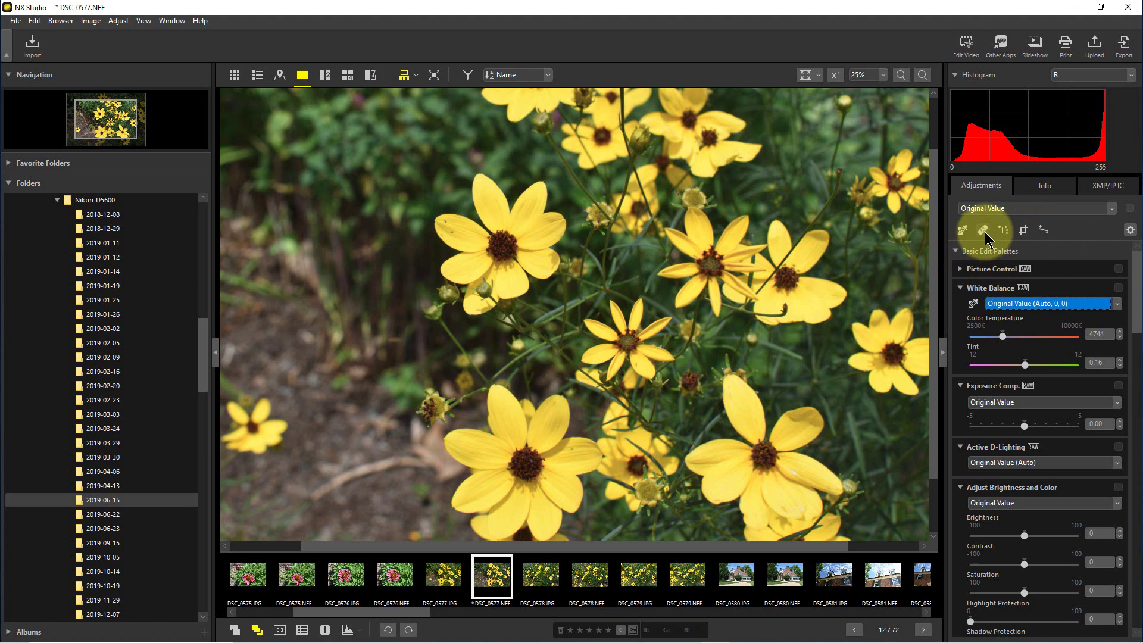
Apply a free 2164 × 1832 crop framing the central yellow flowers.
click(1024, 230)
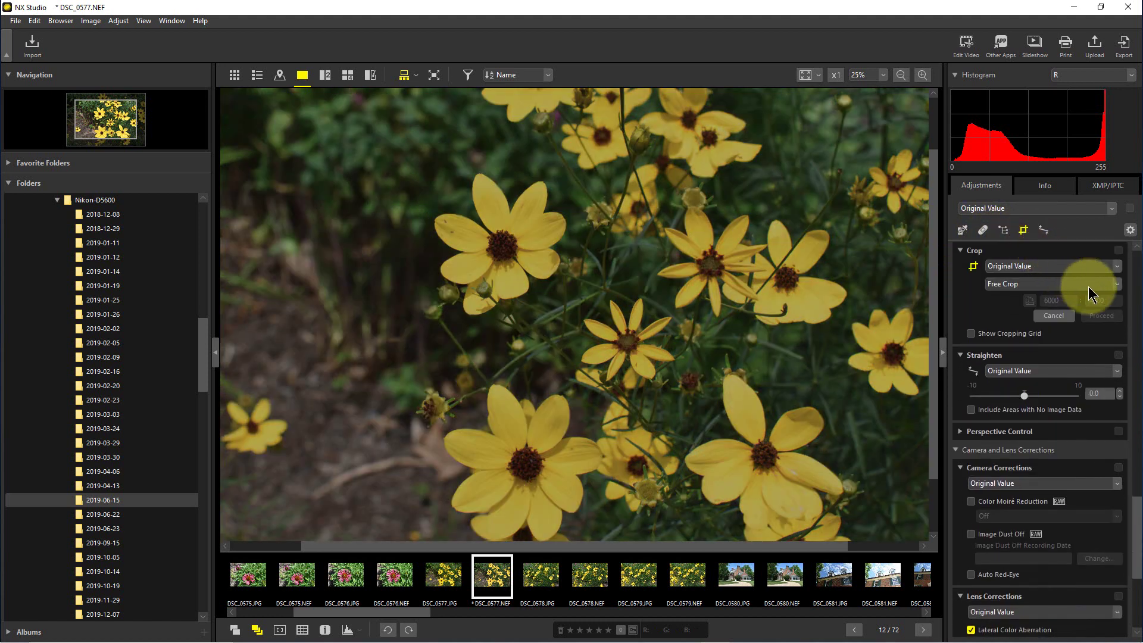
drag(397, 170, 703, 438)
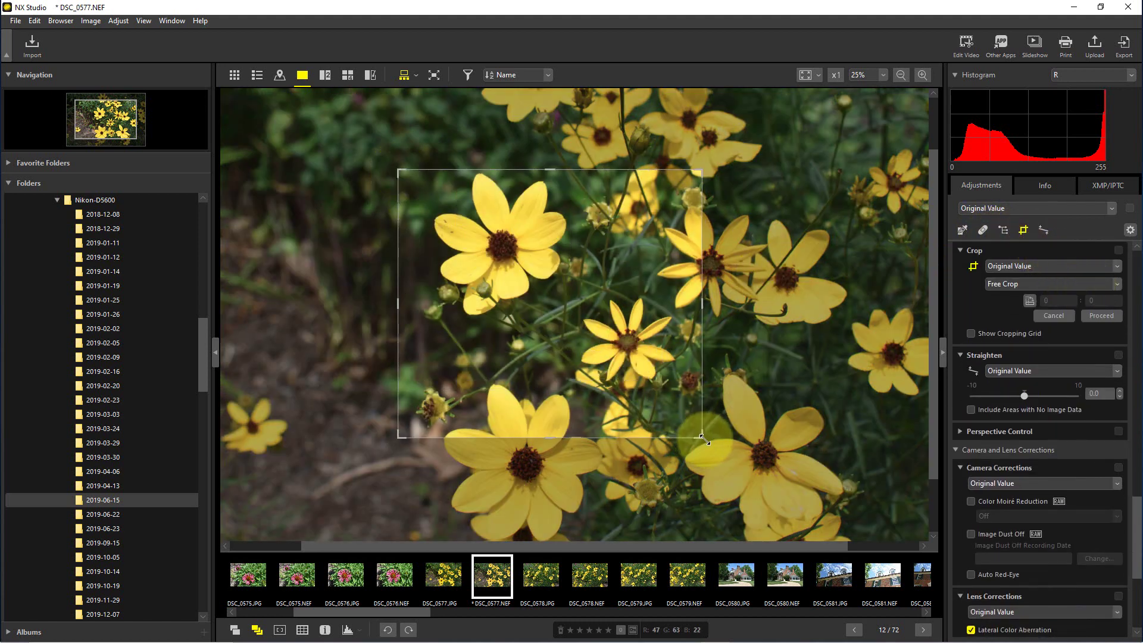
click(1102, 315)
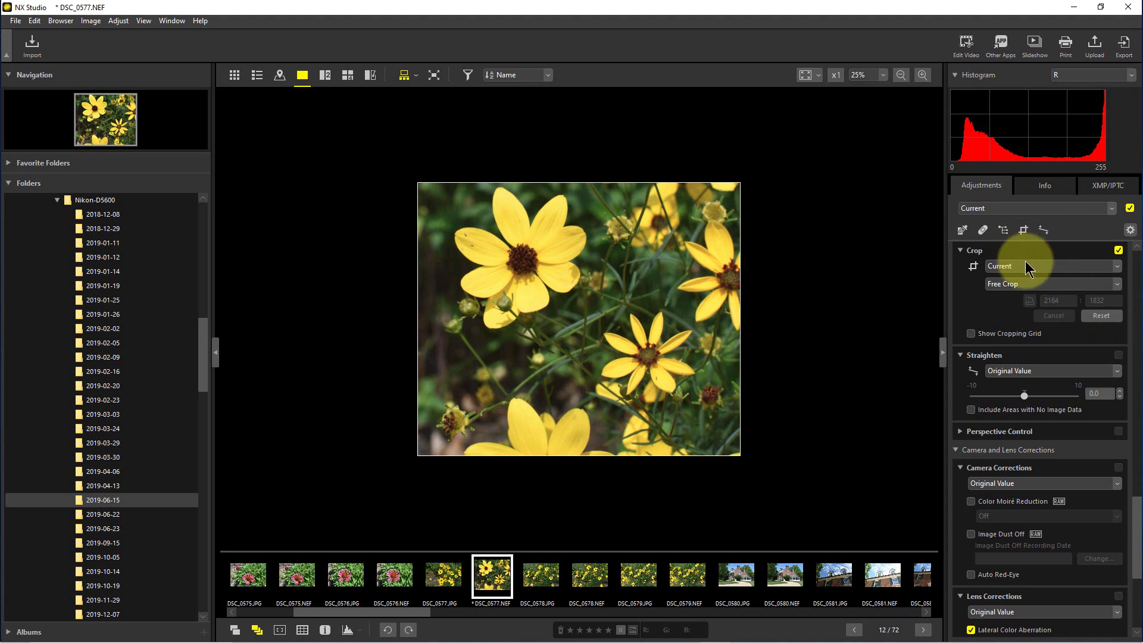
Set the crop back to Original Value, restoring the full 6000 × 4000 image.
click(1045, 267)
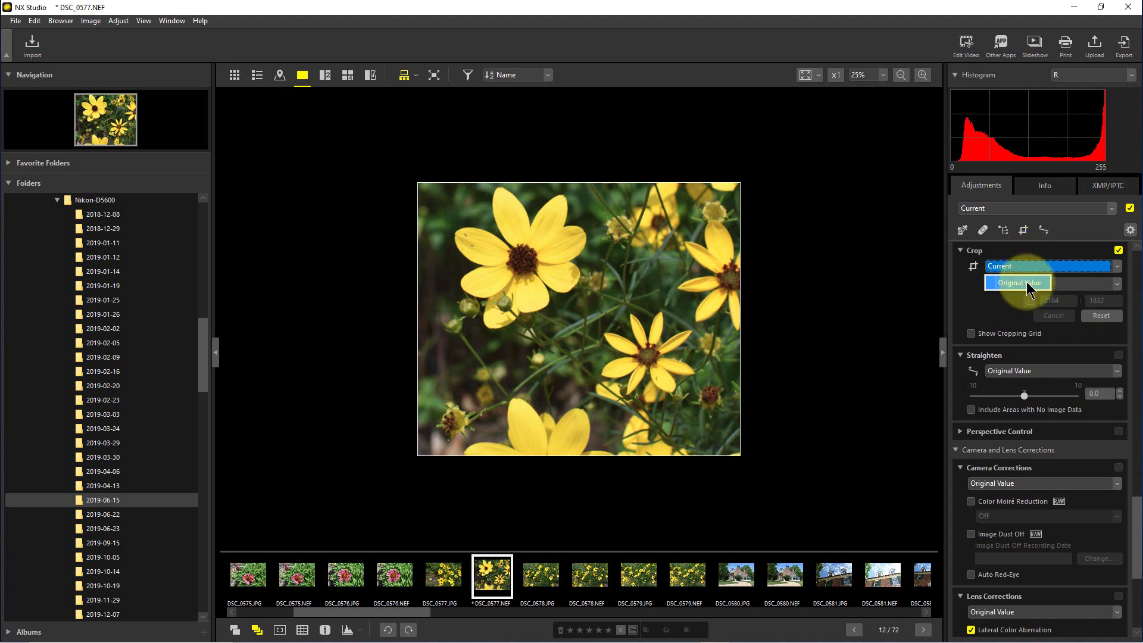
click(1028, 286)
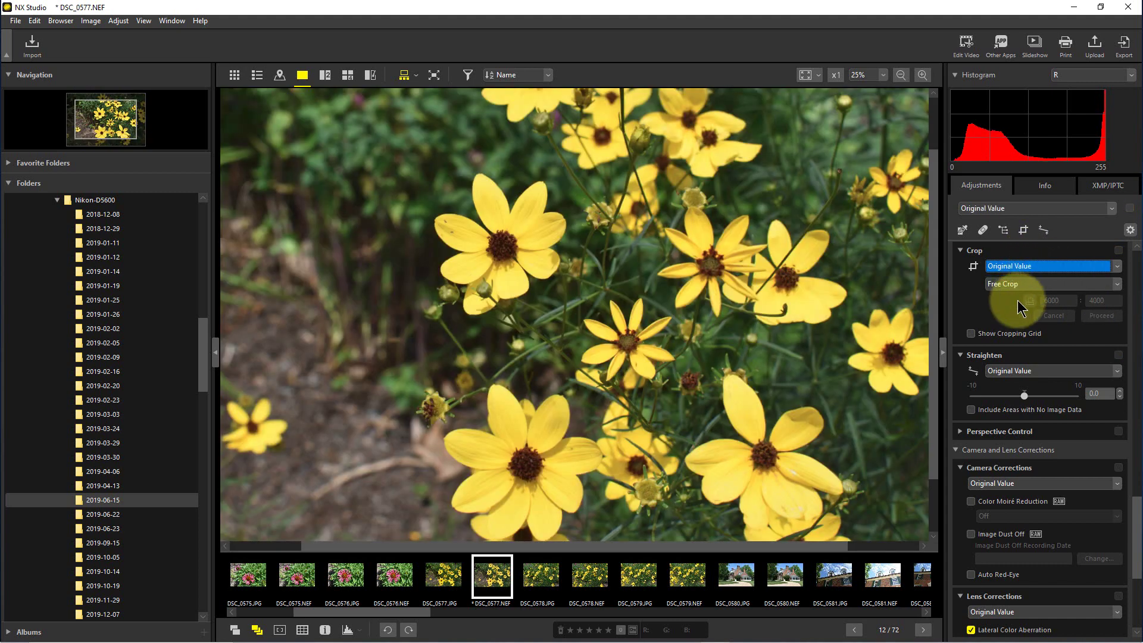